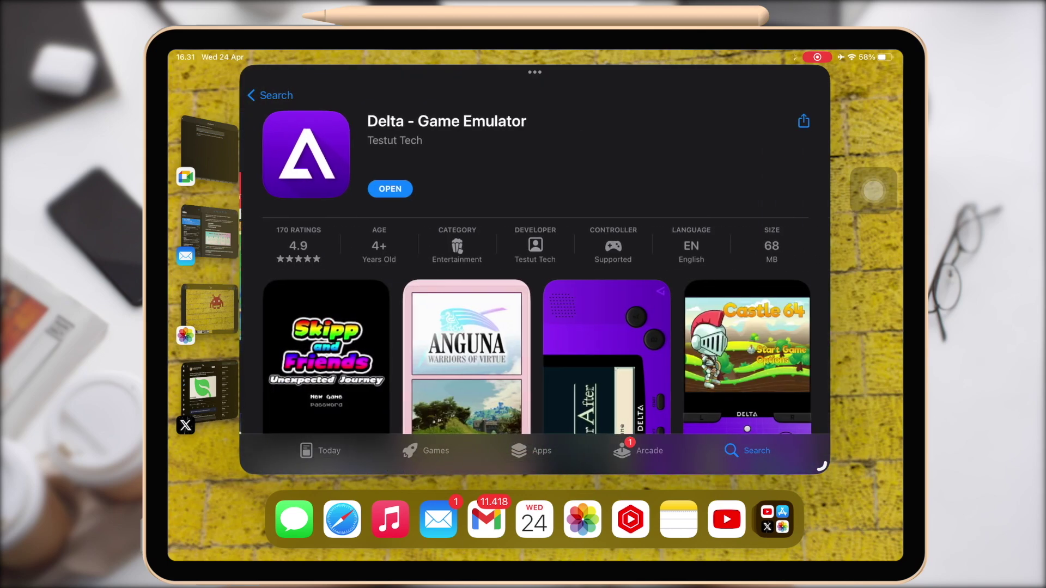
pyautogui.scroll(-5, 535, 269)
pyautogui.scroll(5, 535, 270)
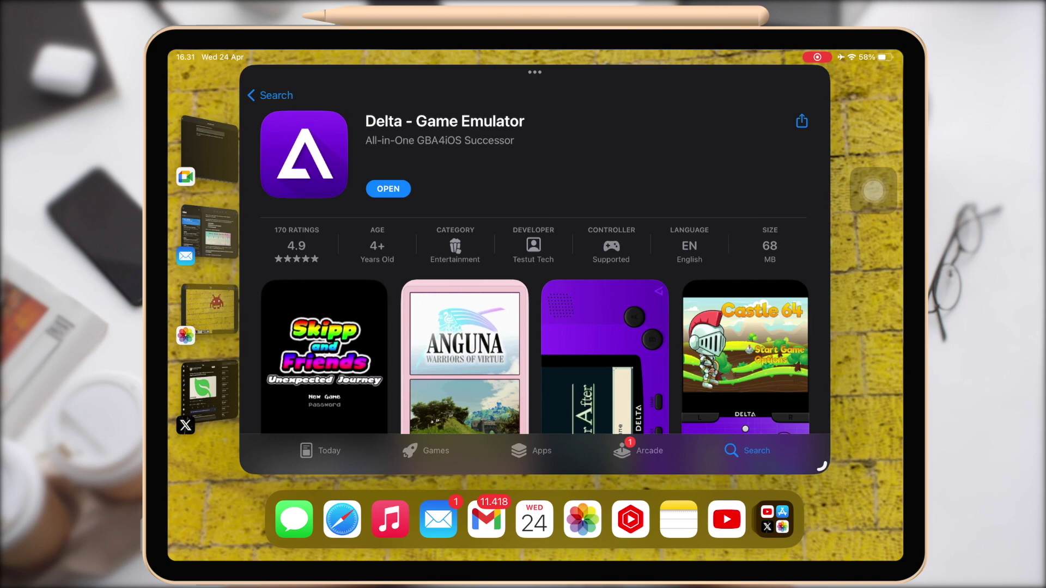
# Launch Delta - Game Emulator with OPEN on its App Store page
pyautogui.click(387, 188)
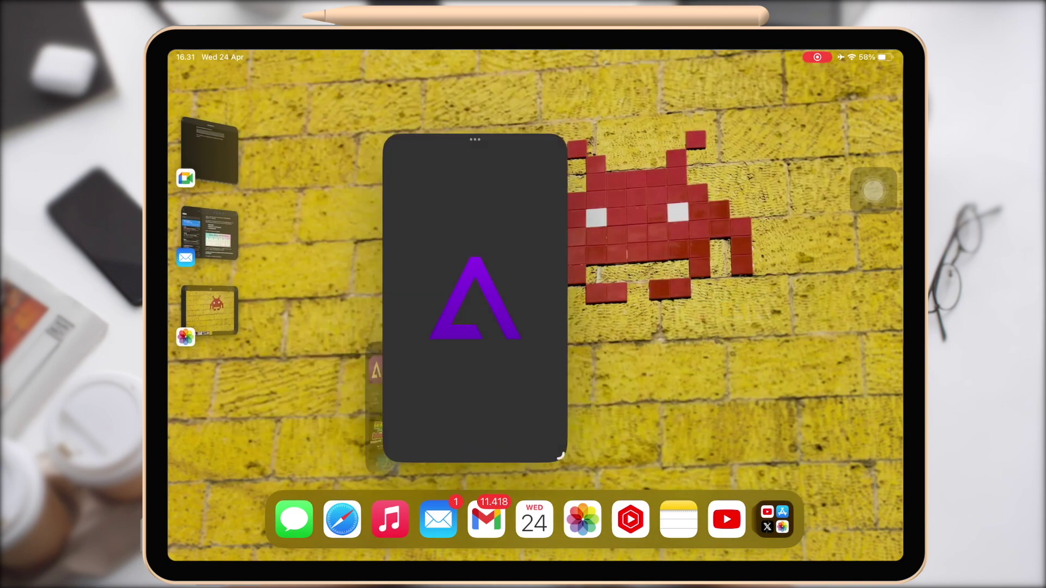
# Start the Game Boy Player game, pause it, and open a blank new-cheat form from Cheat Codes
pyautogui.click(462, 170)
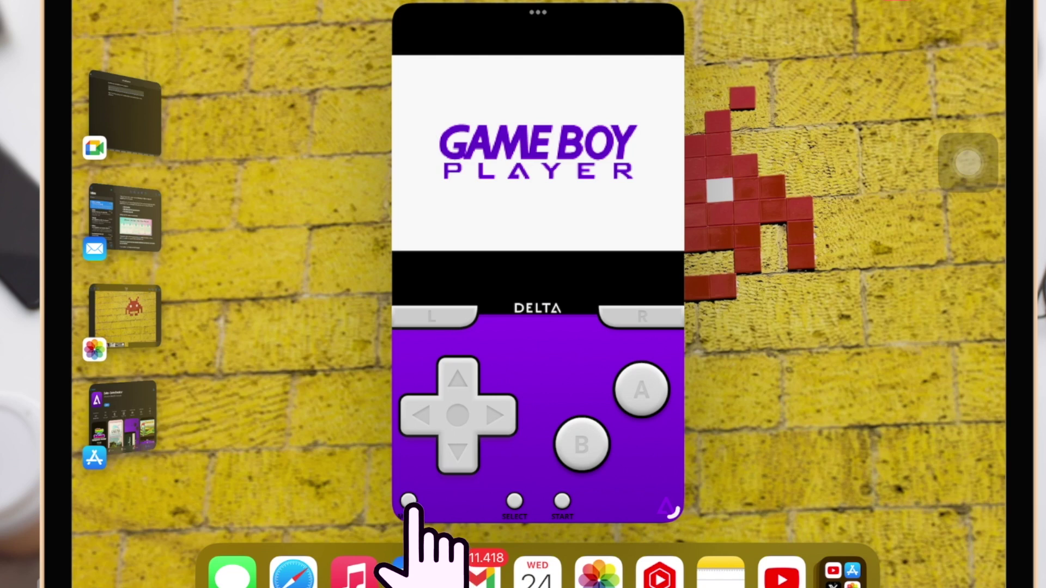
pyautogui.click(409, 501)
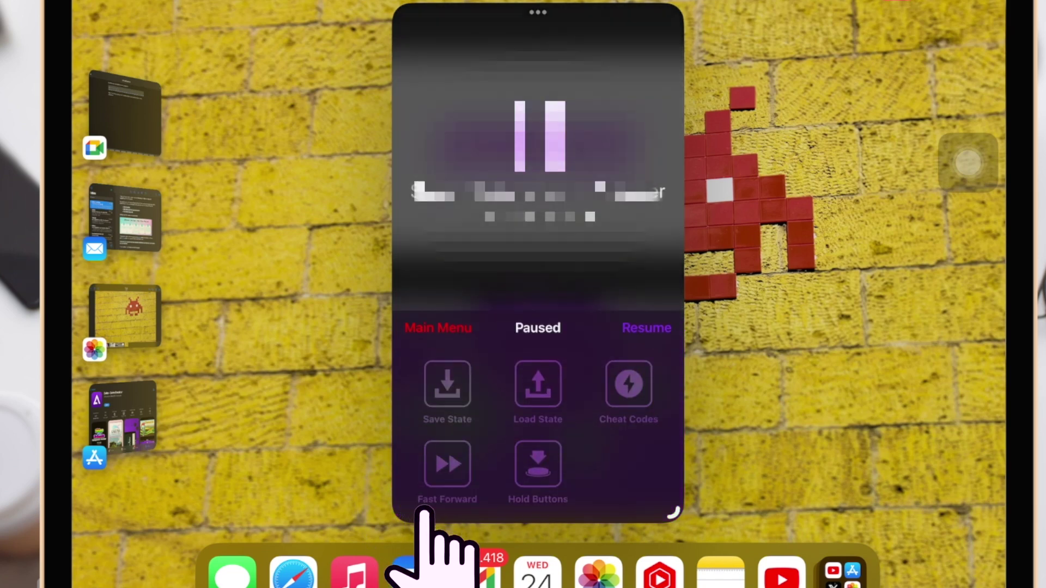
pyautogui.click(629, 388)
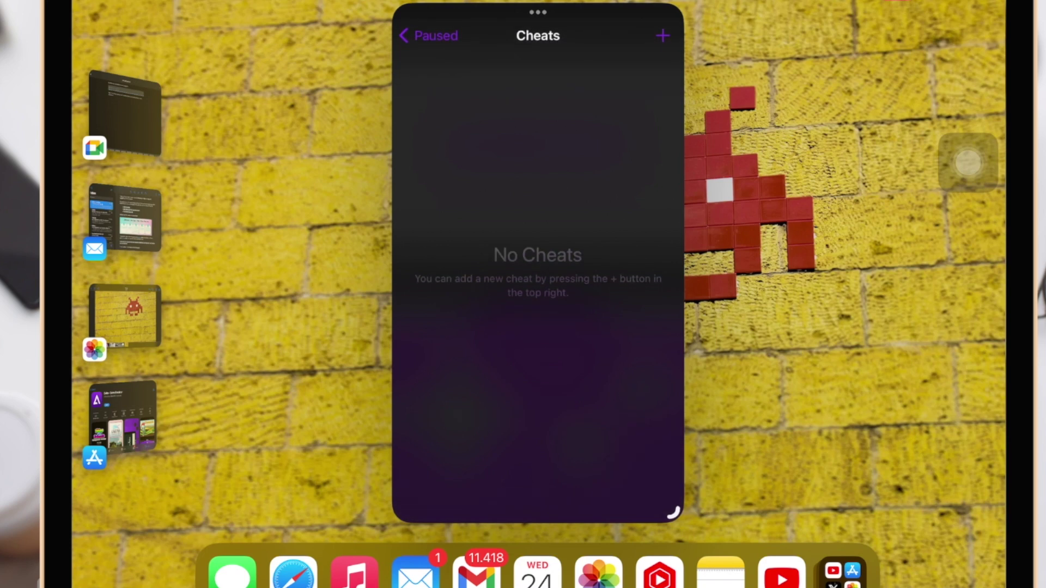
pyautogui.click(662, 35)
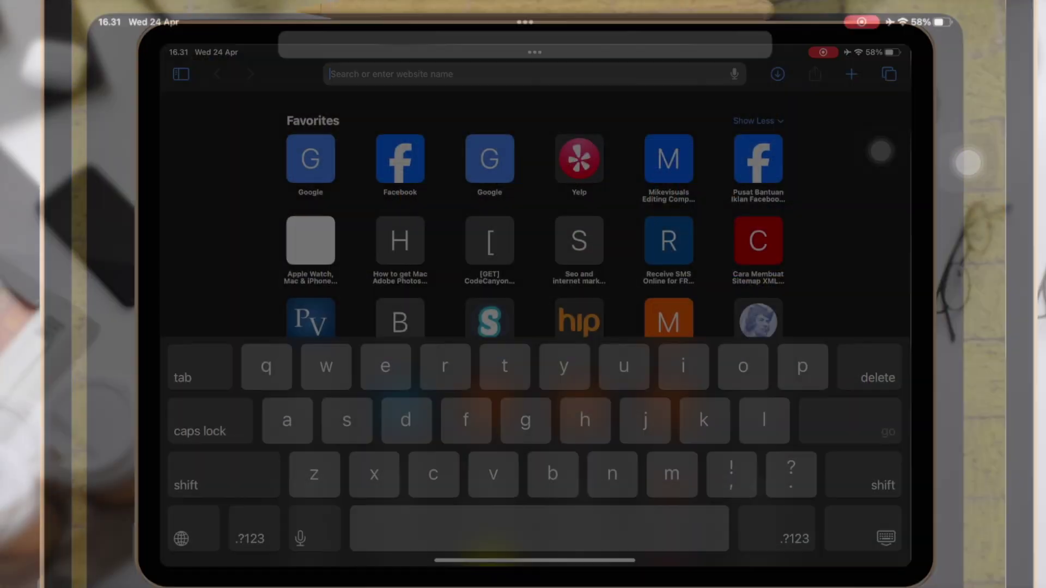
pyautogui.write('su')
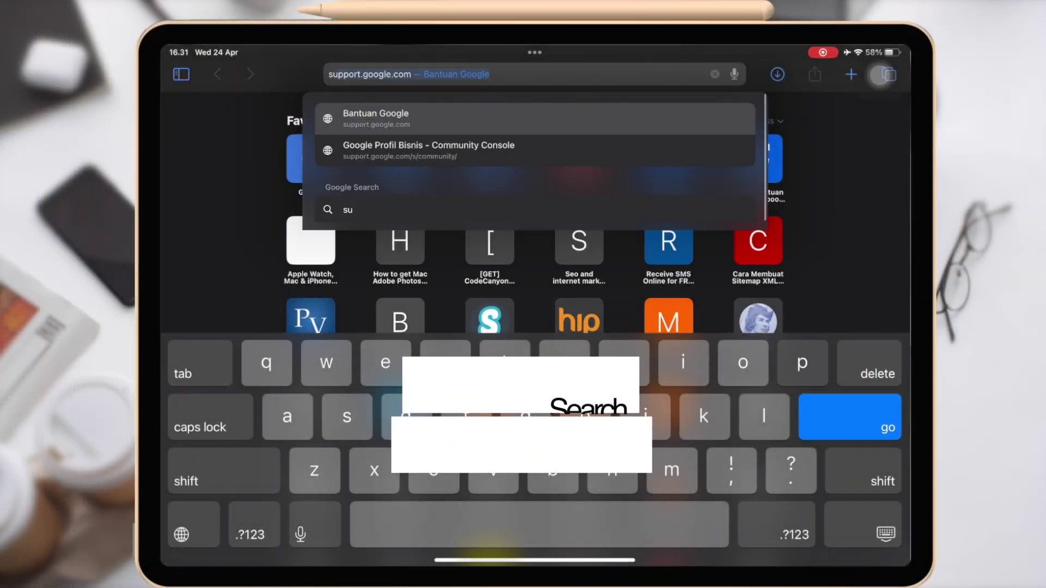
pyautogui.write('per mario advance cod')
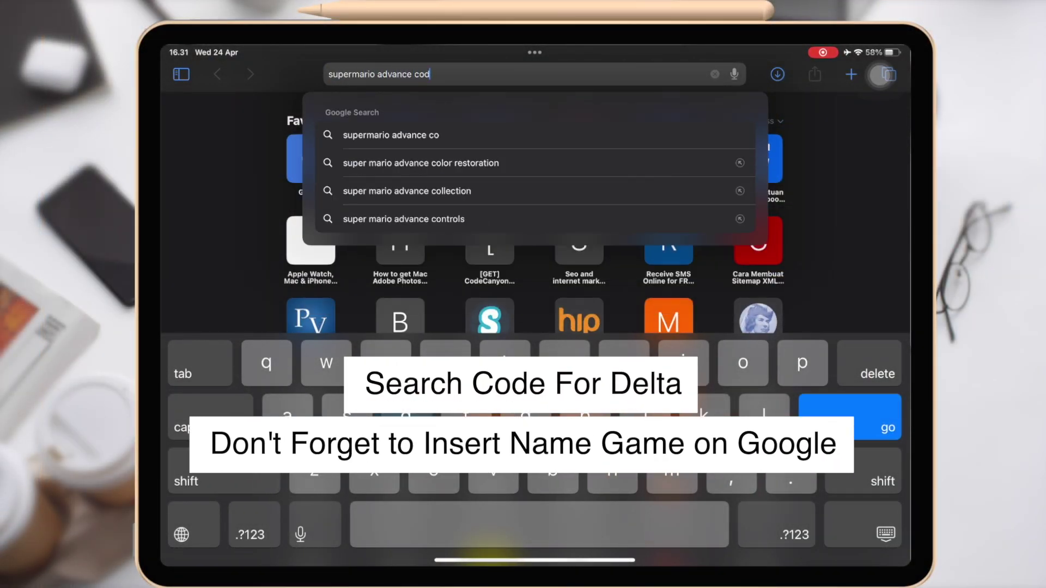
pyautogui.write('ebreaker')
# Copy the Invincible code 73003FC0 0800 from the Fandom Super Mario Advance CodeBreaker page
pyautogui.press('Return')
pyautogui.scroll(-1, 881, 151)
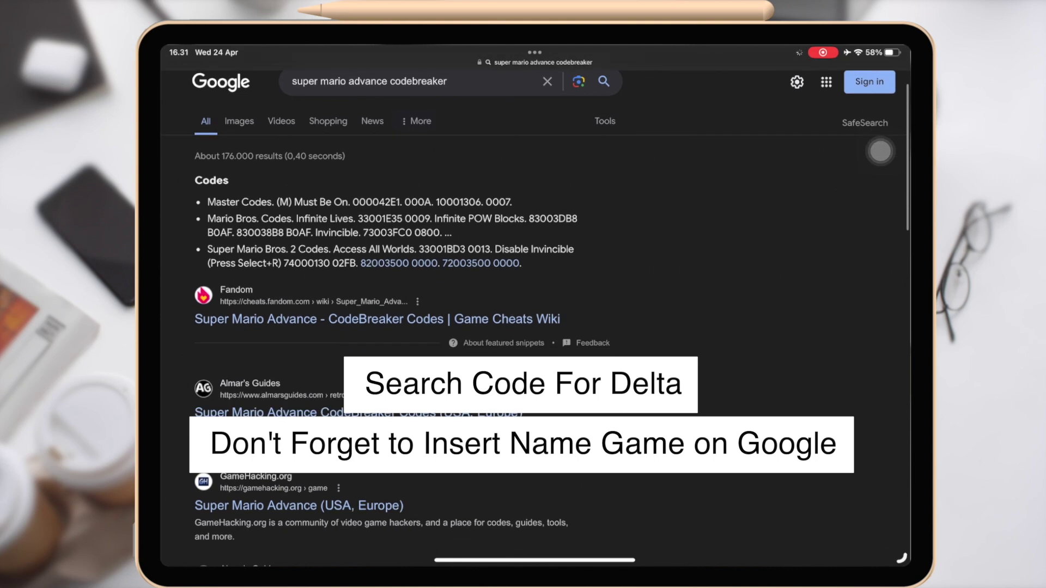
pyautogui.click(378, 319)
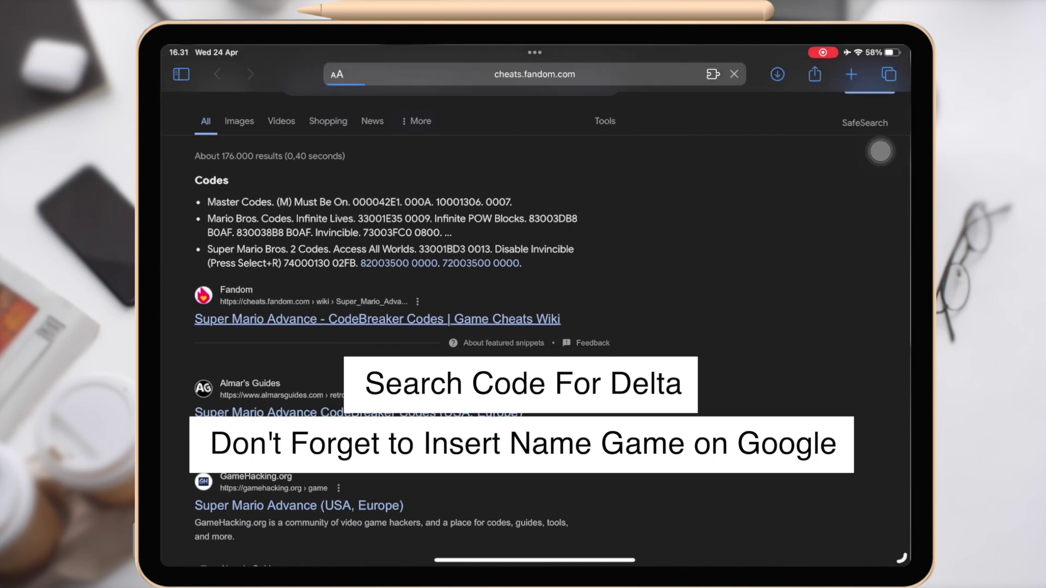
pyautogui.scroll(-3, 448, 327)
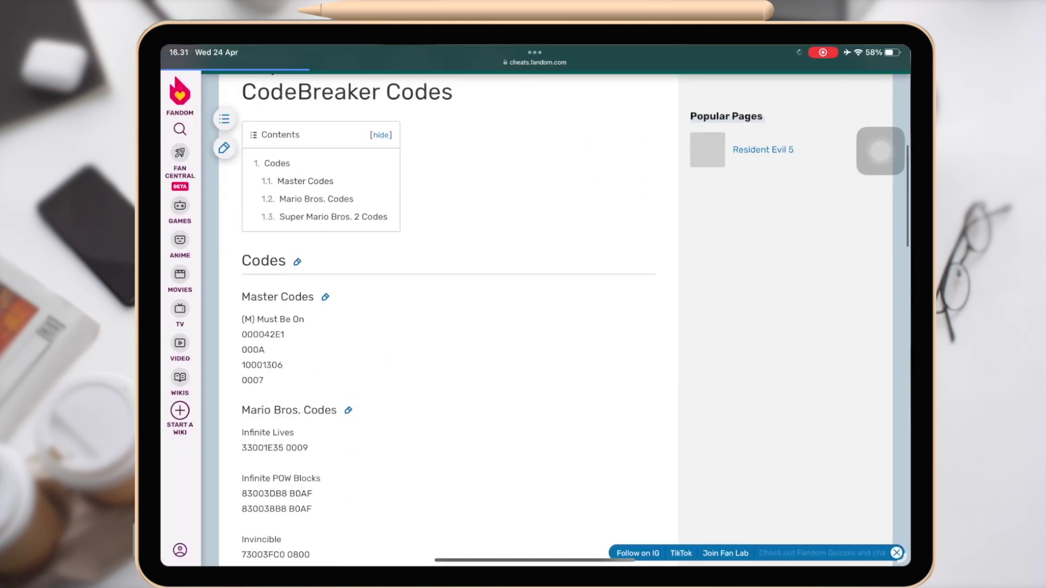
pyautogui.scroll(-3, 448, 328)
pyautogui.scroll(-2, 448, 327)
pyautogui.scroll(-2, 448, 327)
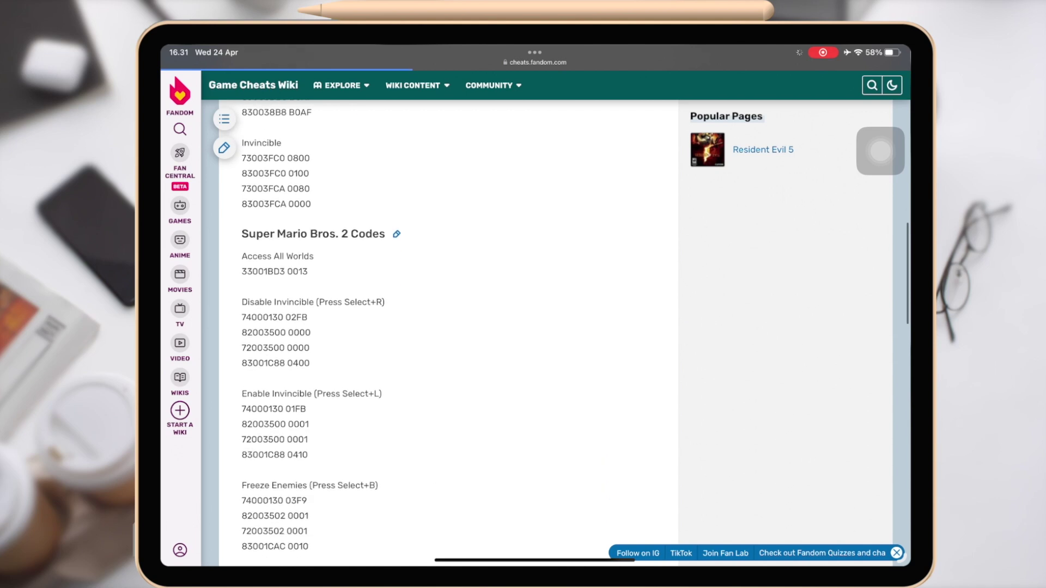
pyautogui.scroll(-5, 448, 327)
pyautogui.scroll(-5, 447, 327)
pyautogui.scroll(1, 556, 327)
pyautogui.scroll(10, 556, 327)
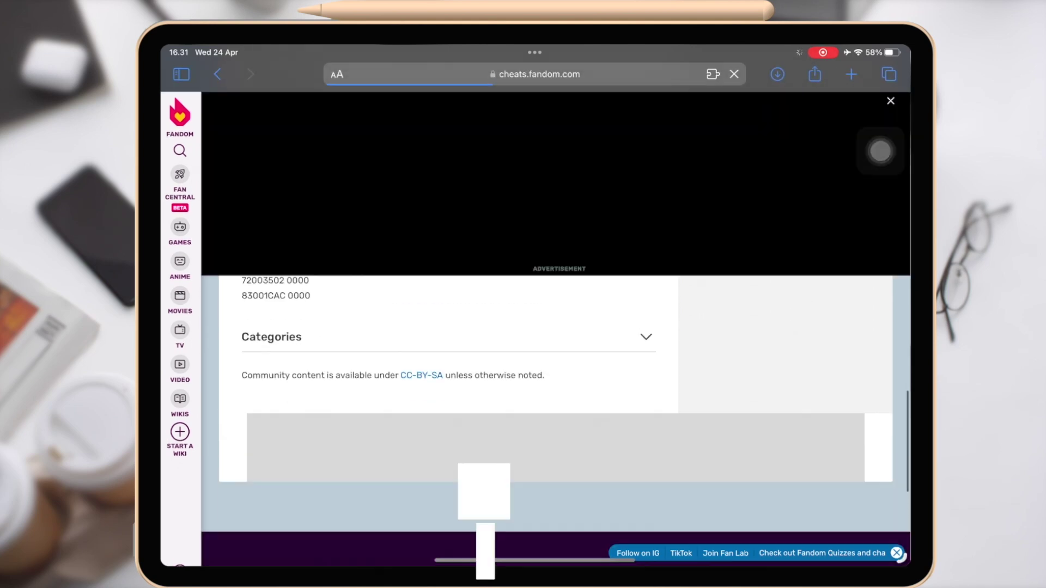
pyautogui.scroll(10, 556, 327)
pyautogui.scroll(10, 555, 327)
pyautogui.scroll(-4, 448, 327)
pyautogui.doubleClick(262, 202)
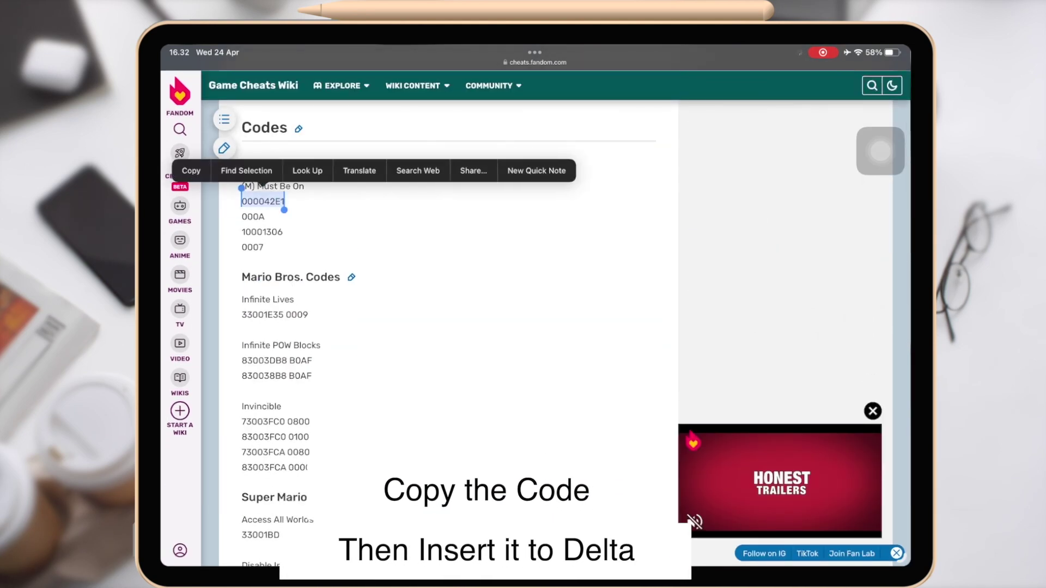
pyautogui.doubleClick(264, 422)
pyautogui.moveTo(285, 429); pyautogui.dragTo(311, 429)
pyautogui.click(190, 391)
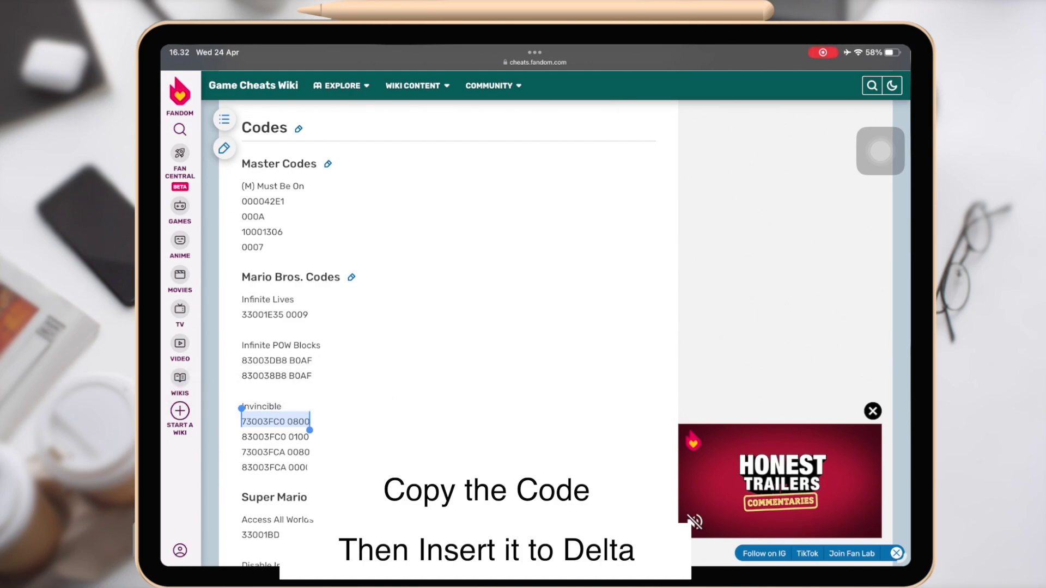
pyautogui.press('super+h')
pyautogui.hscroll(5, 536, 311)
pyautogui.hscroll(5, 537, 311)
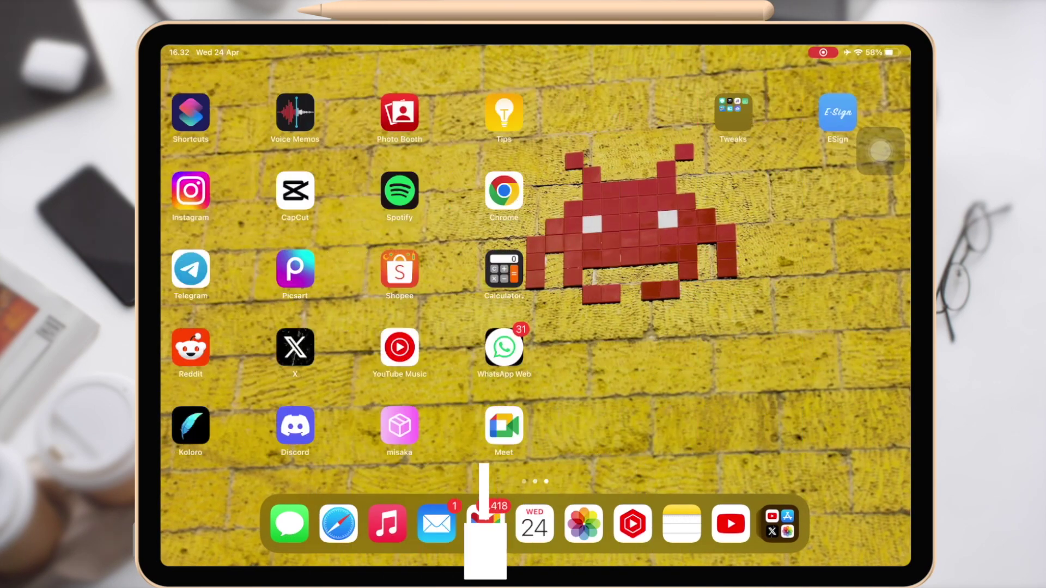
pyautogui.hscroll(5, 536, 311)
# Name the new cheat 'invicible', fixing typos, and choose the Code Breaker type
pyautogui.click(589, 110)
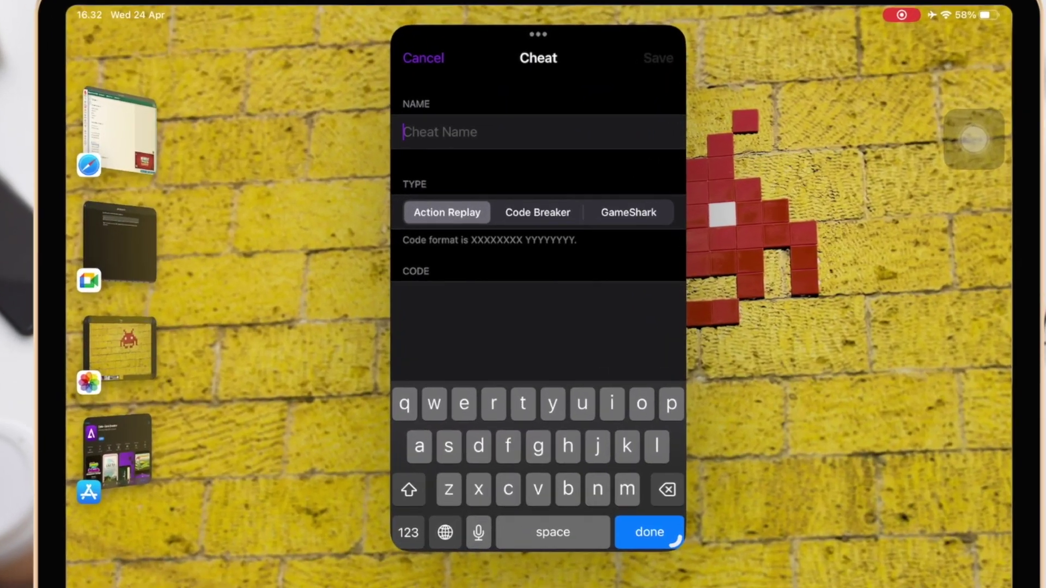
pyautogui.click(404, 132)
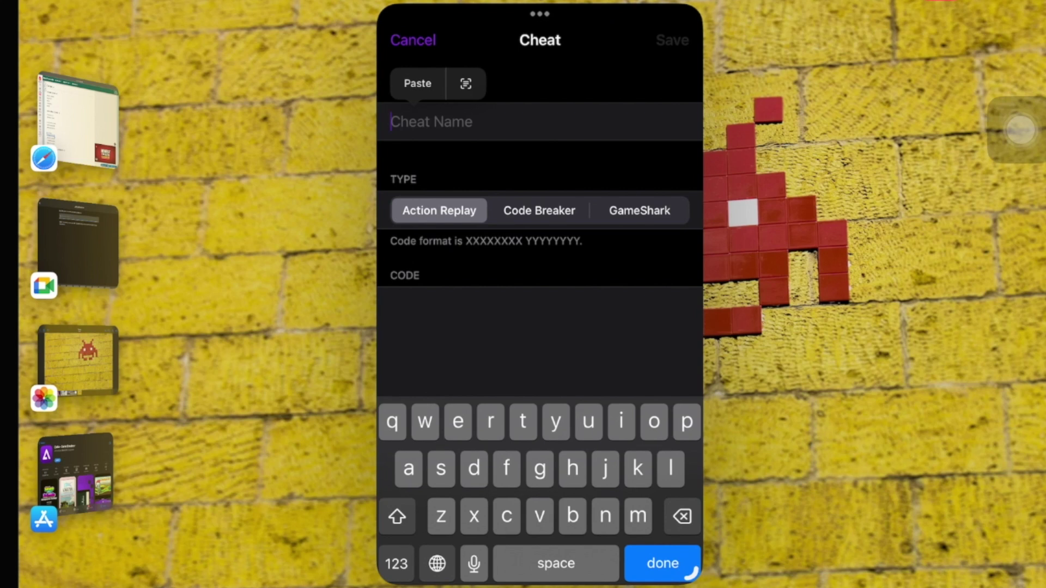
pyautogui.write('ins')
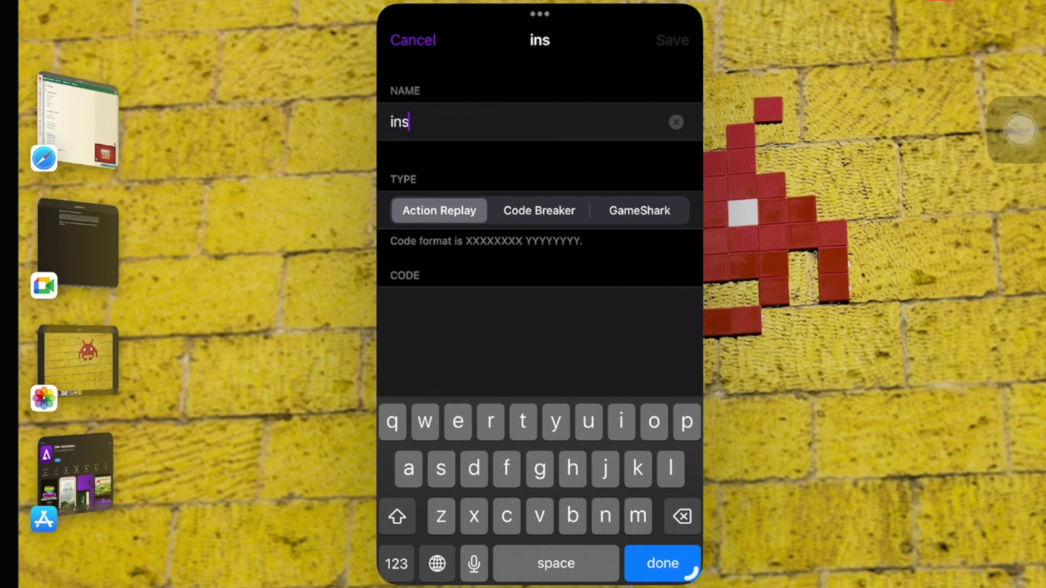
pyautogui.press('BackSpace')
pyautogui.write('vici')
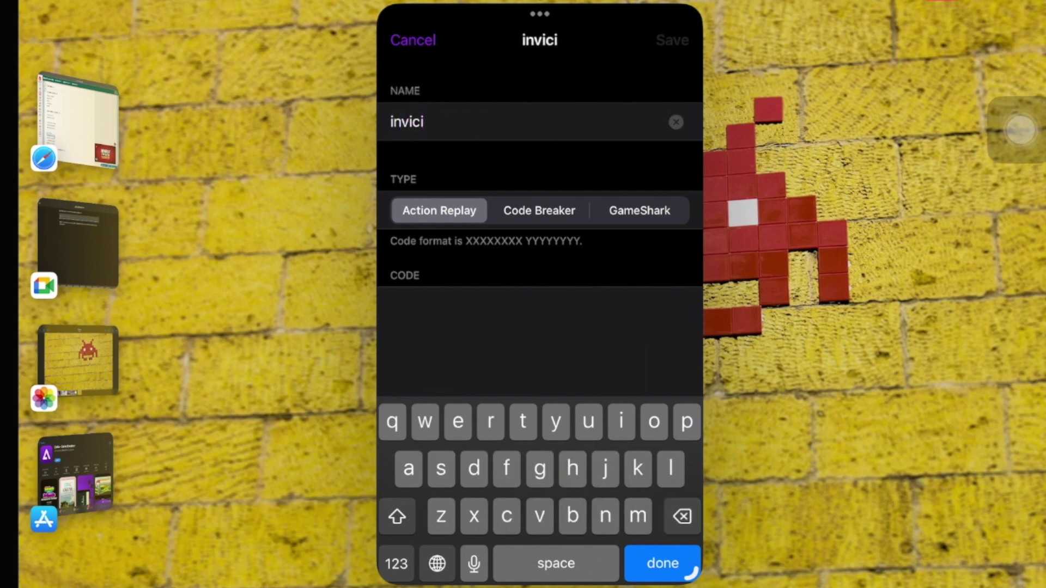
pyautogui.write('blw')
pyautogui.press('BackSpace')
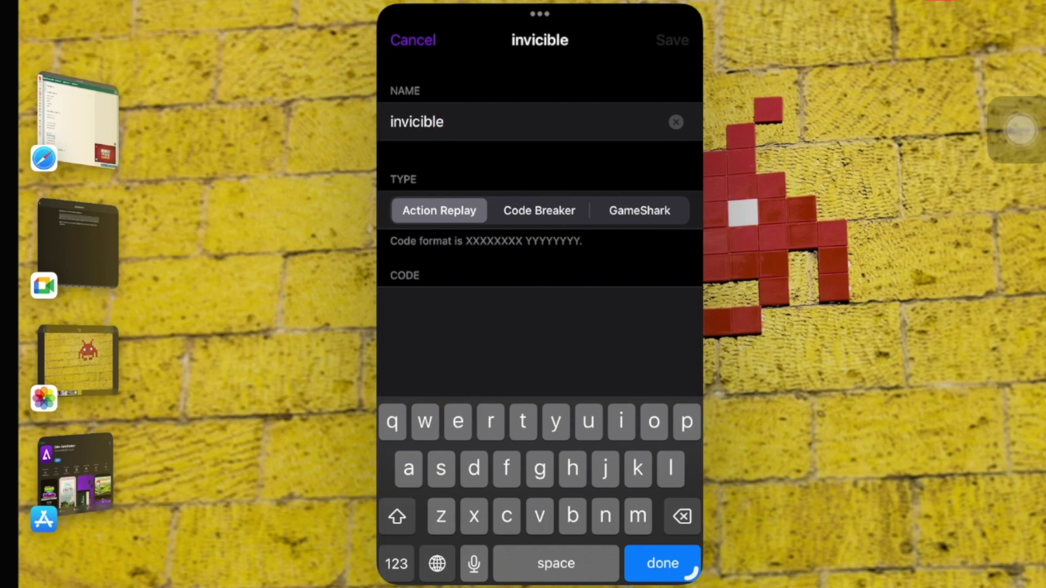
pyautogui.click(540, 210)
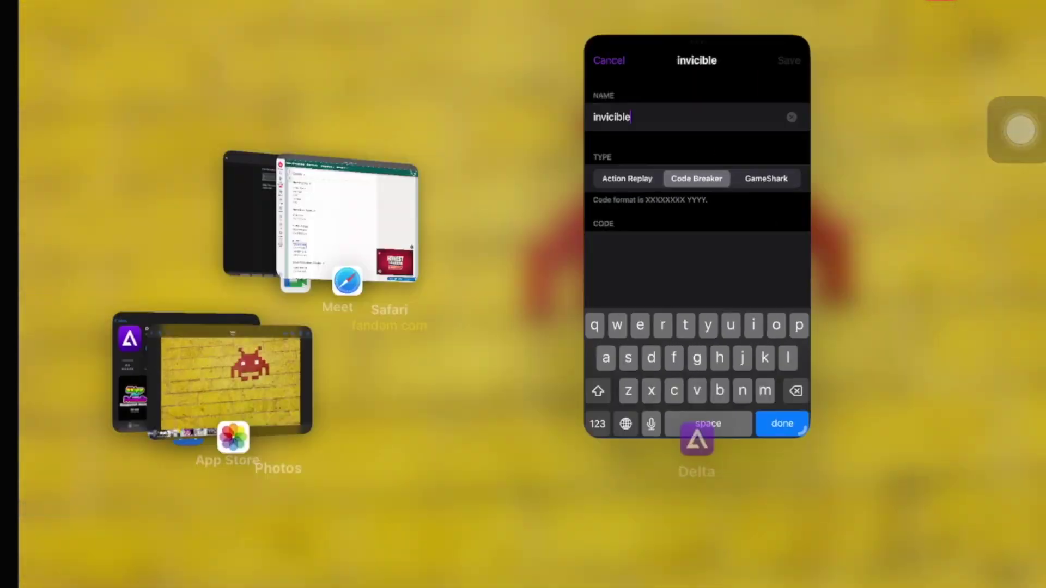
pyautogui.moveTo(556, 584); pyautogui.dragTo(556, 327)
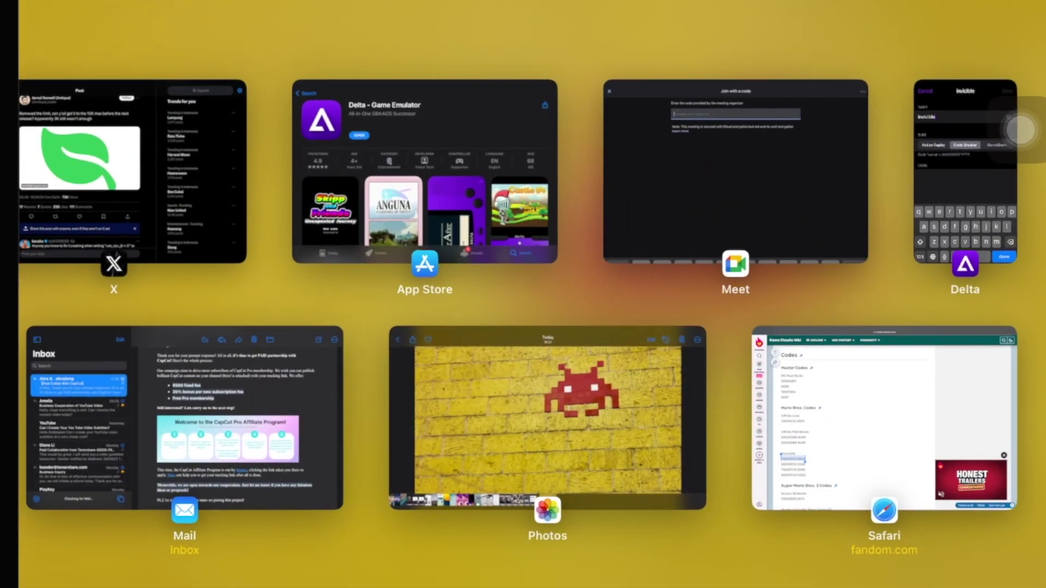
pyautogui.click(885, 417)
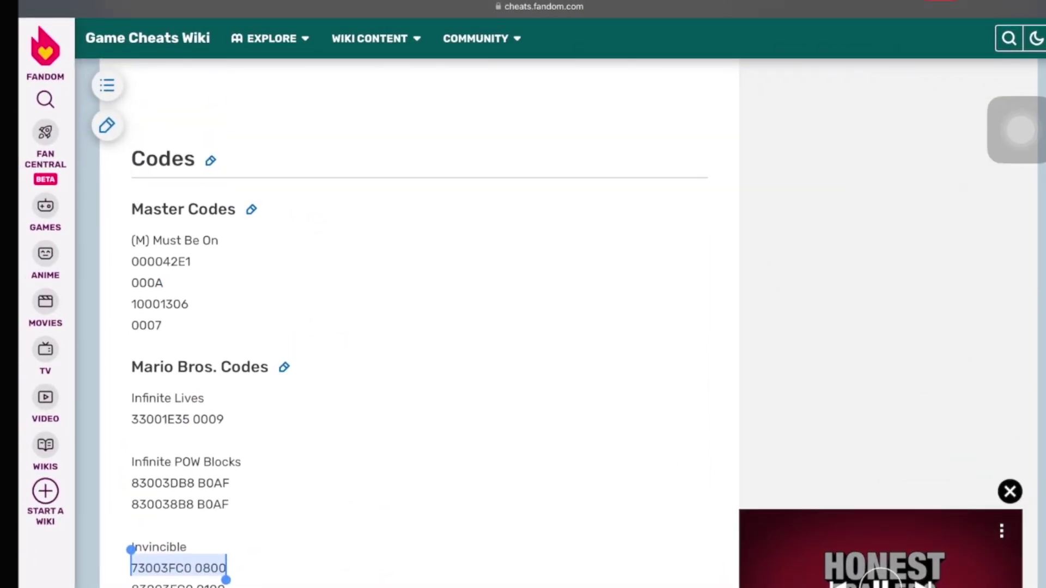
pyautogui.scroll(10, 419, 327)
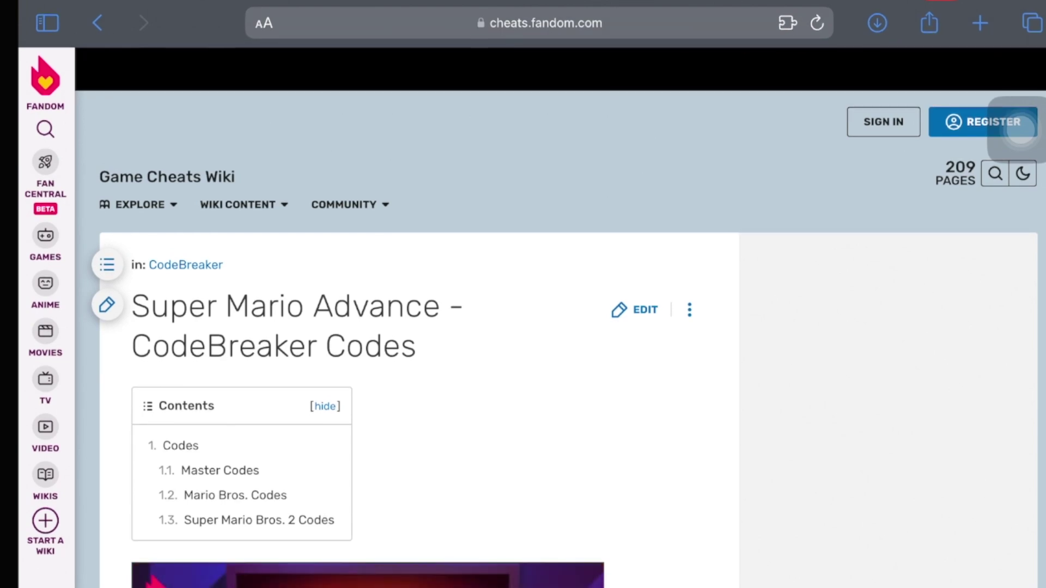
pyautogui.moveTo(232, 307)
pyautogui.mouseDown()
pyautogui.moveTo(318, 347)
pyautogui.moveTo(135, 348)
pyautogui.mouseUp()
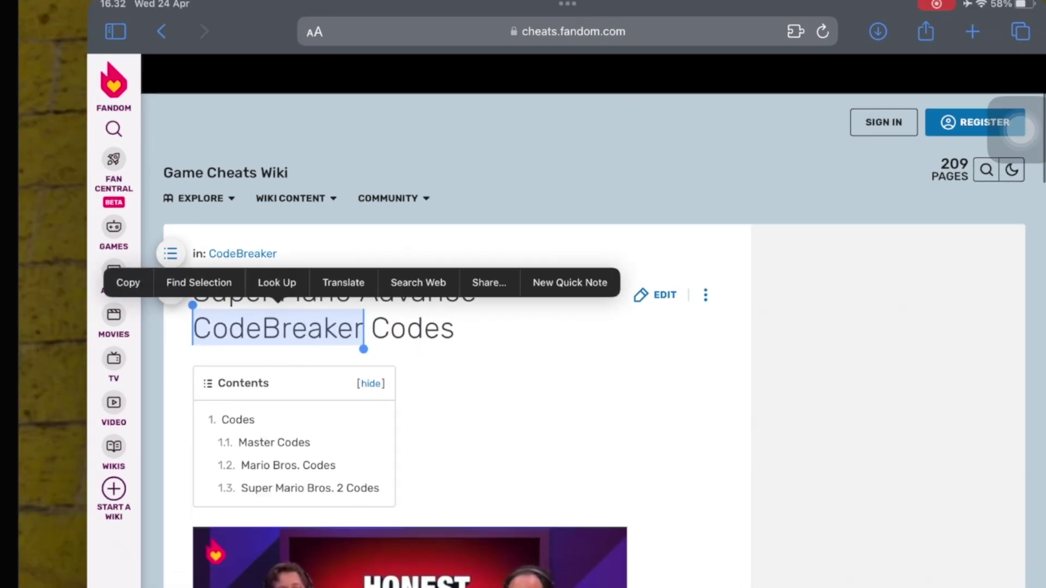
pyautogui.moveTo(523, 584); pyautogui.dragTo(524, 328)
# Paste 73003FC0 0800 as the code, save the enabled 'invicible' cheat, and resume the game
pyautogui.click(965, 445)
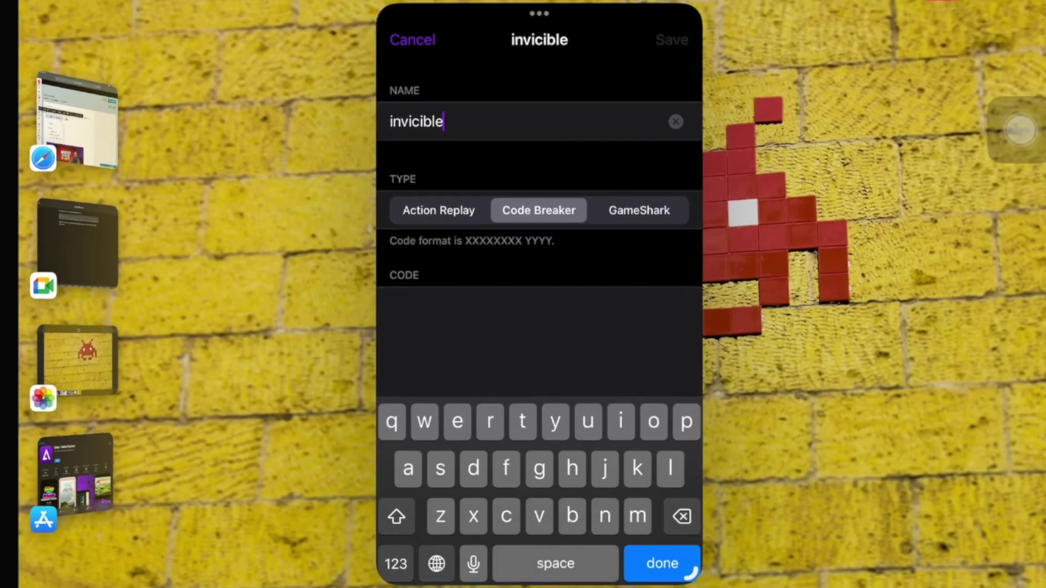
pyautogui.click(523, 327)
pyautogui.click(426, 213)
pyautogui.click(417, 167)
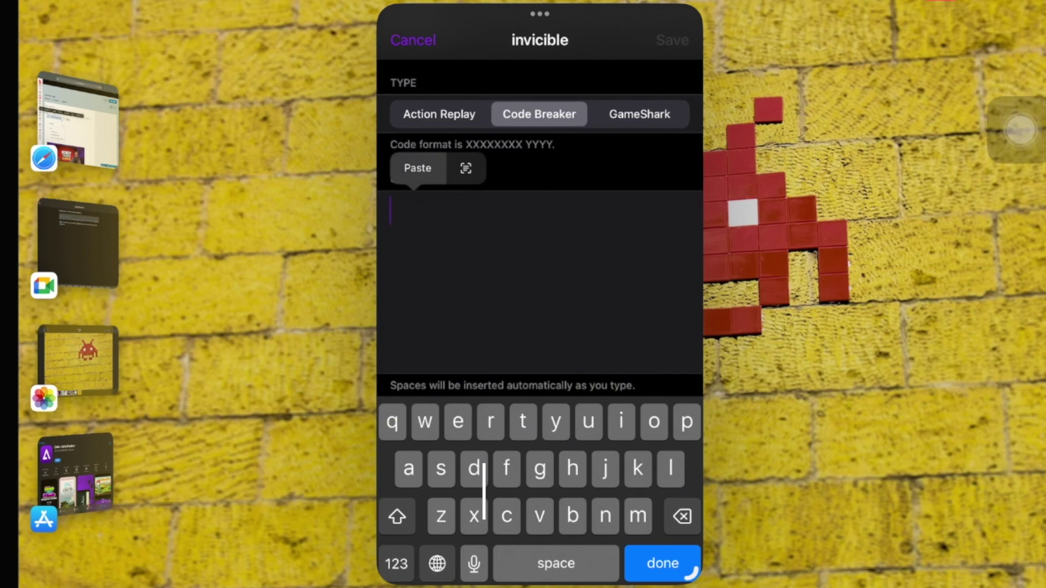
pyautogui.click(673, 39)
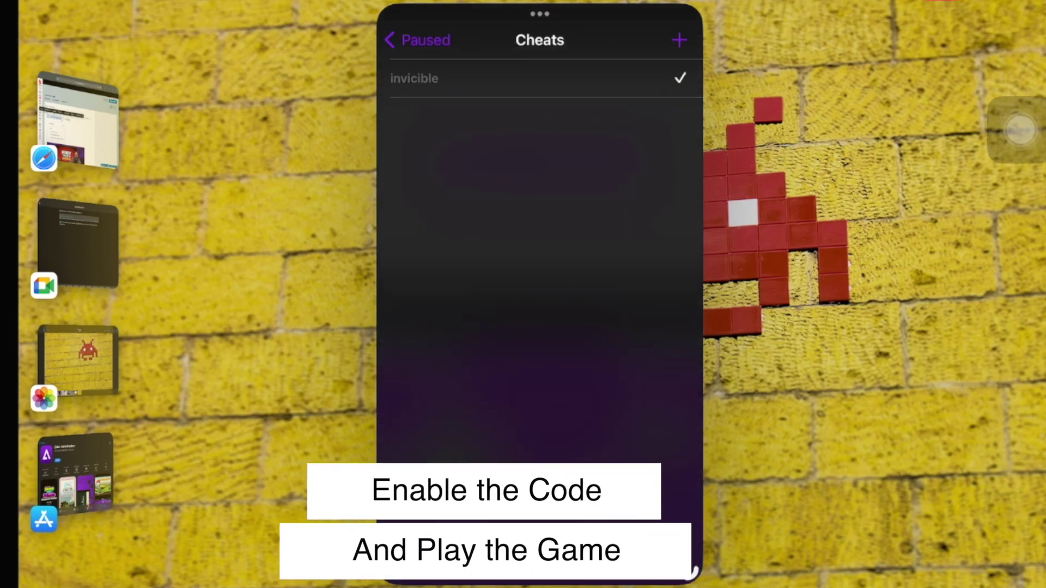
pyautogui.click(417, 39)
pyautogui.click(662, 368)
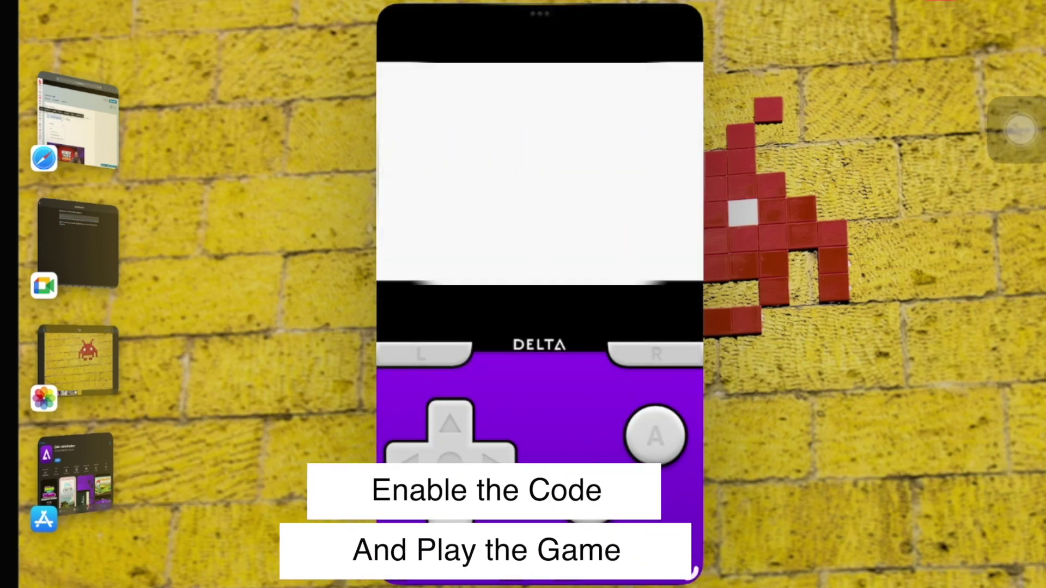